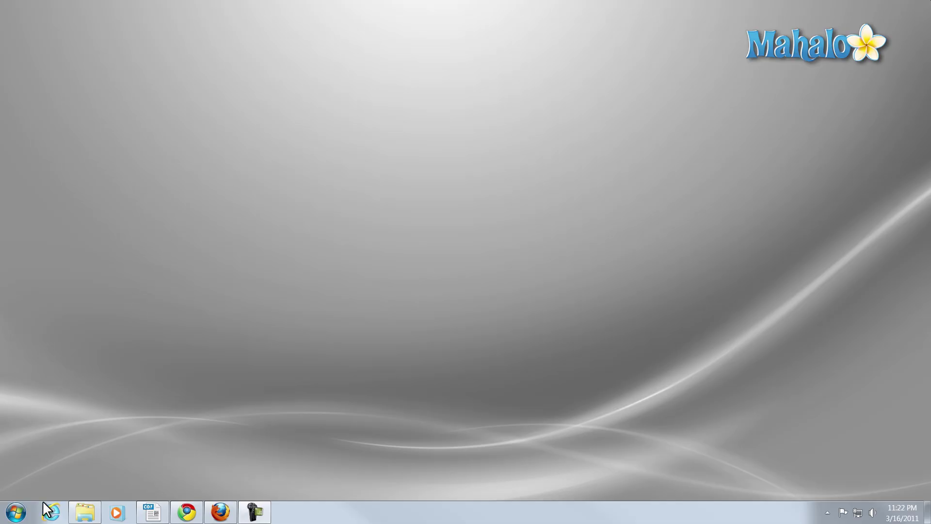
Step: Launch 'Calibrate display color' by searching "ca" from the Start menu
click(16, 511)
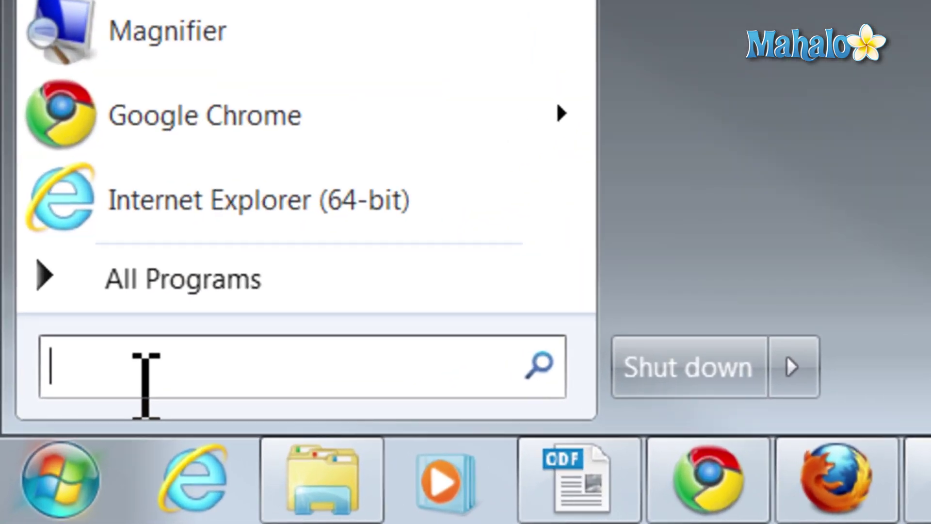
text(ca)
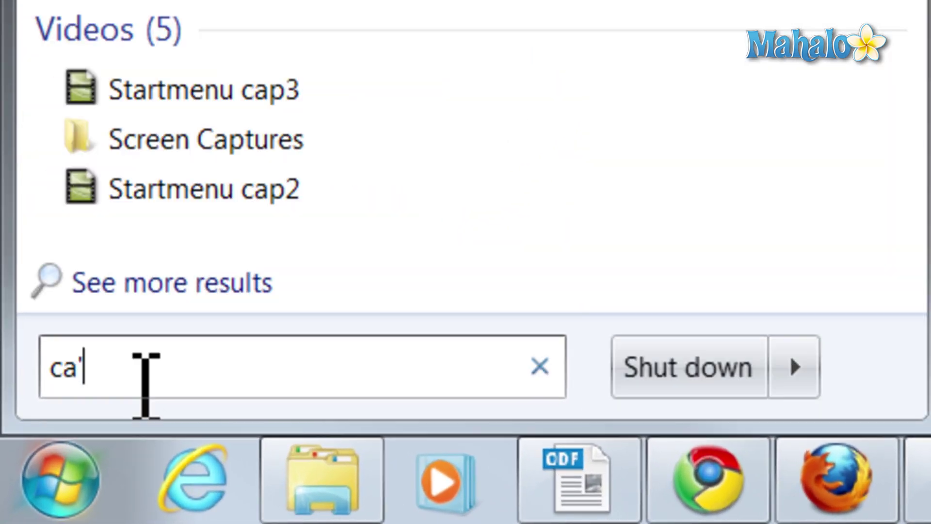
key(BackSpace)
text(a)
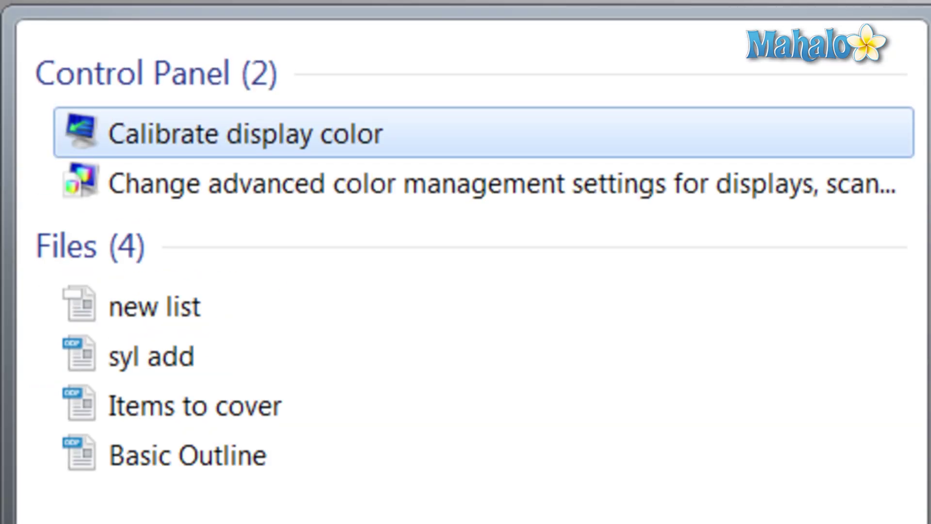
key(Return)
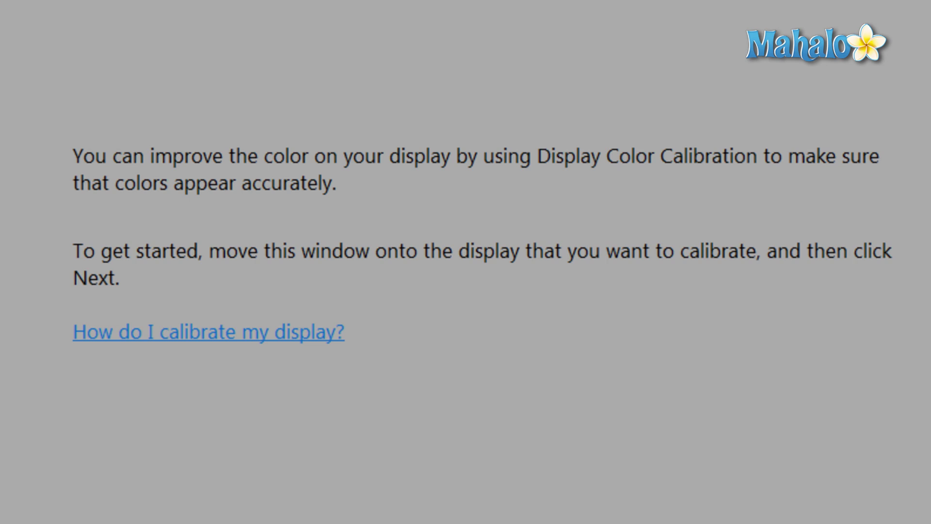
Step: Pass the introduction and set the gamma slider so the circle centre dots are least visible
click(837, 506)
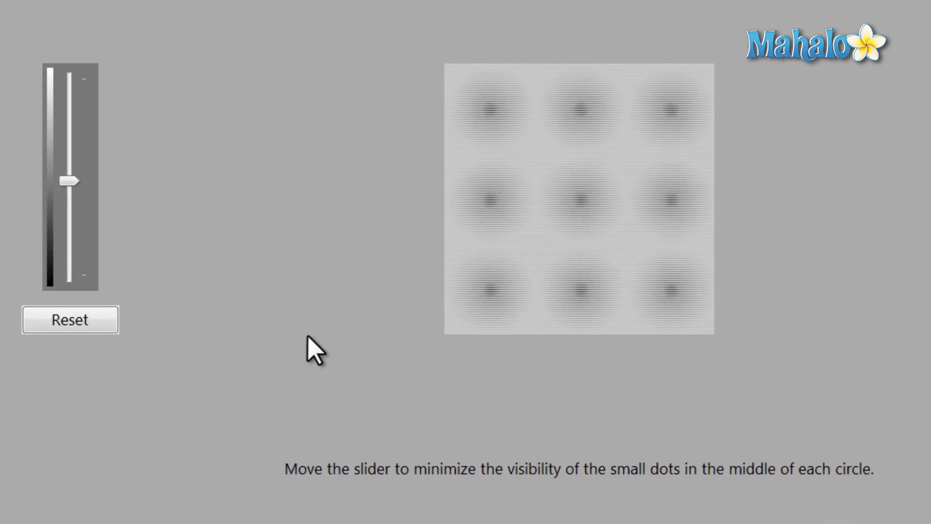
drag(70, 175, 77, 206)
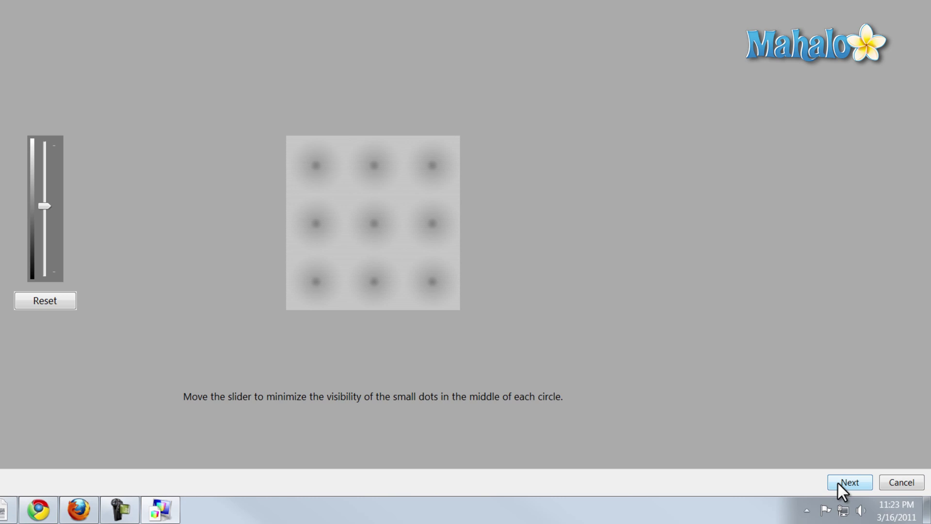
click(838, 481)
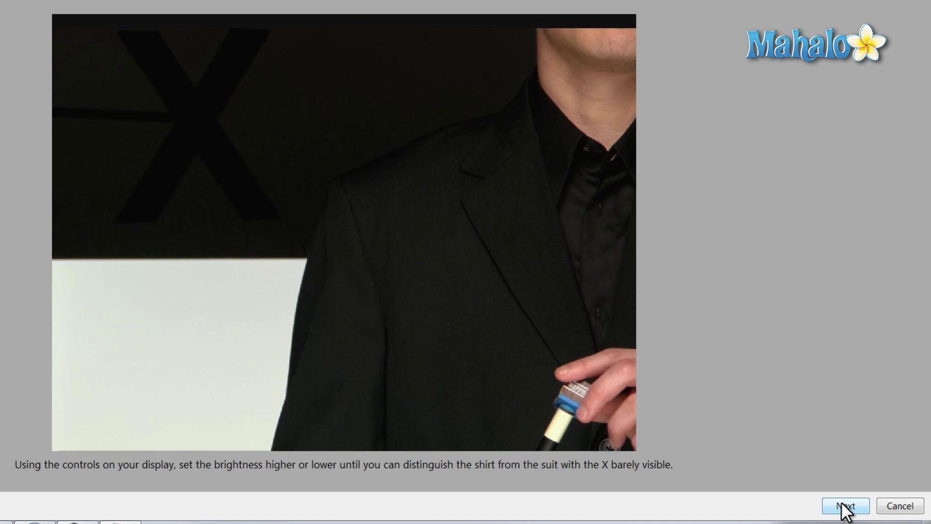
Step: Continue past the brightness adjustment page toward contrast adjustment
click(843, 505)
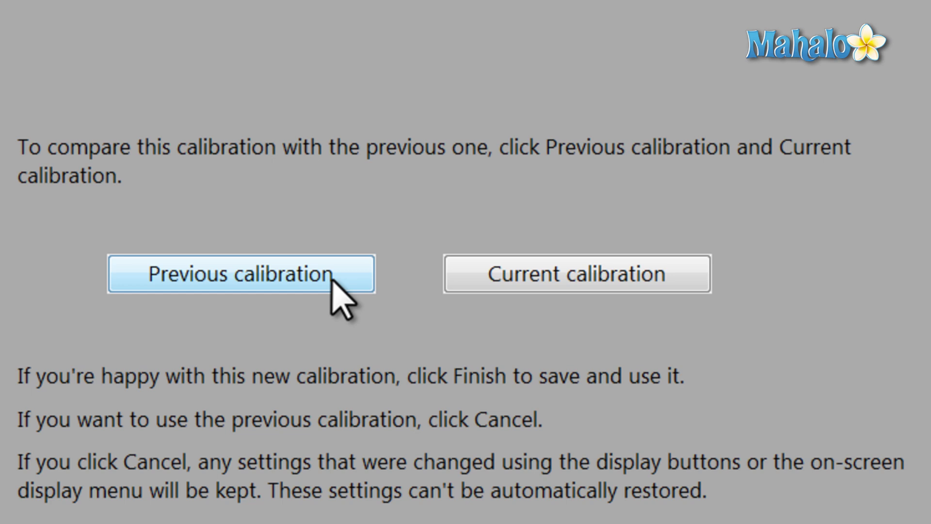
Step: Preview previous and current calibrations, and uncheck 'Start ClearType Tuner'
click(332, 280)
click(572, 269)
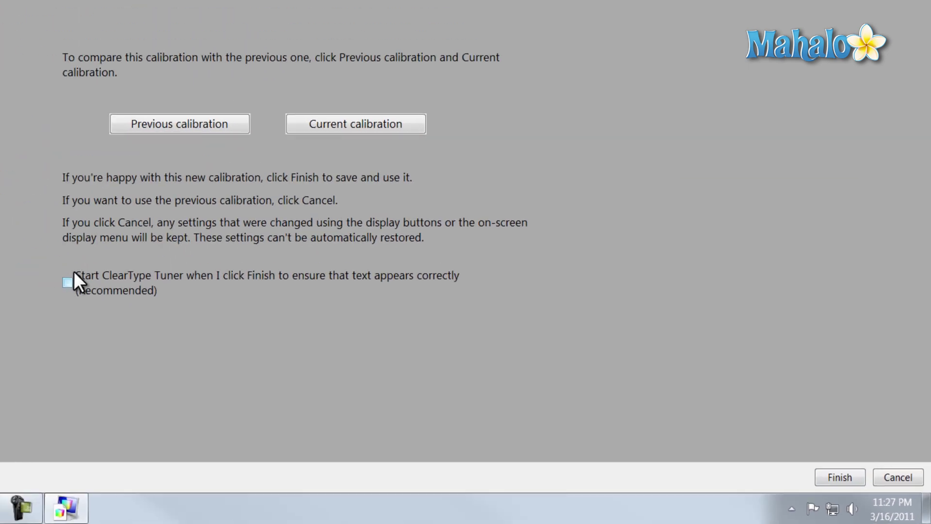
click(114, 295)
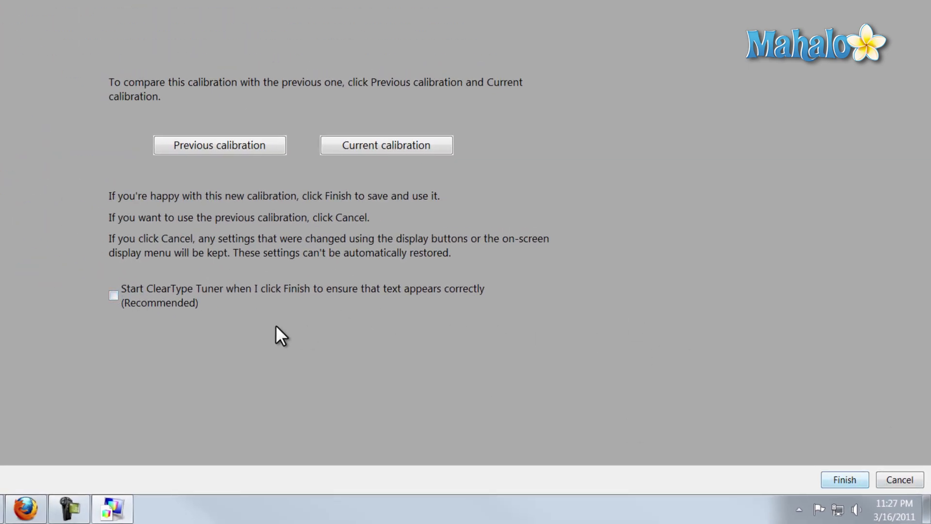